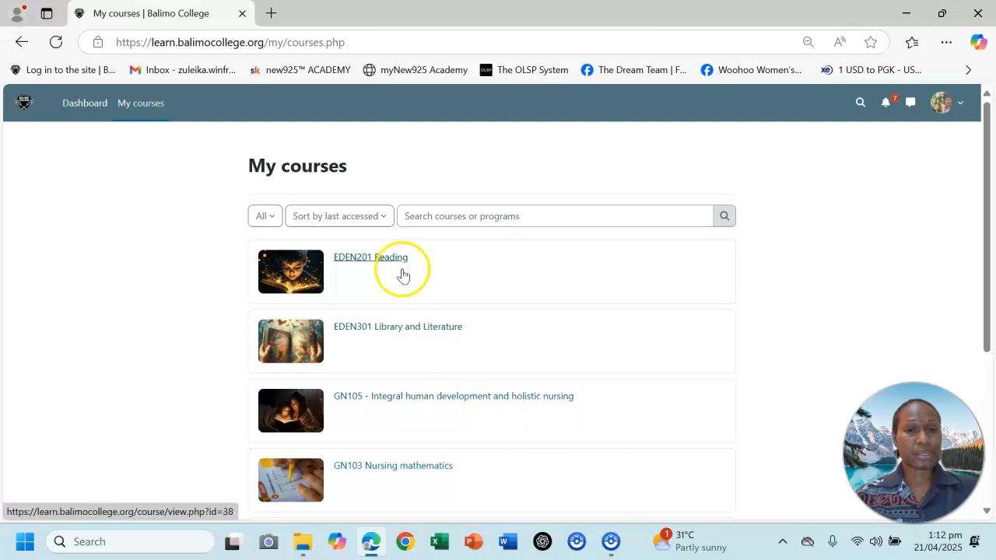
Open the EDEN201 Reading course and collapse all sections in its course index.
left_click(380, 262)
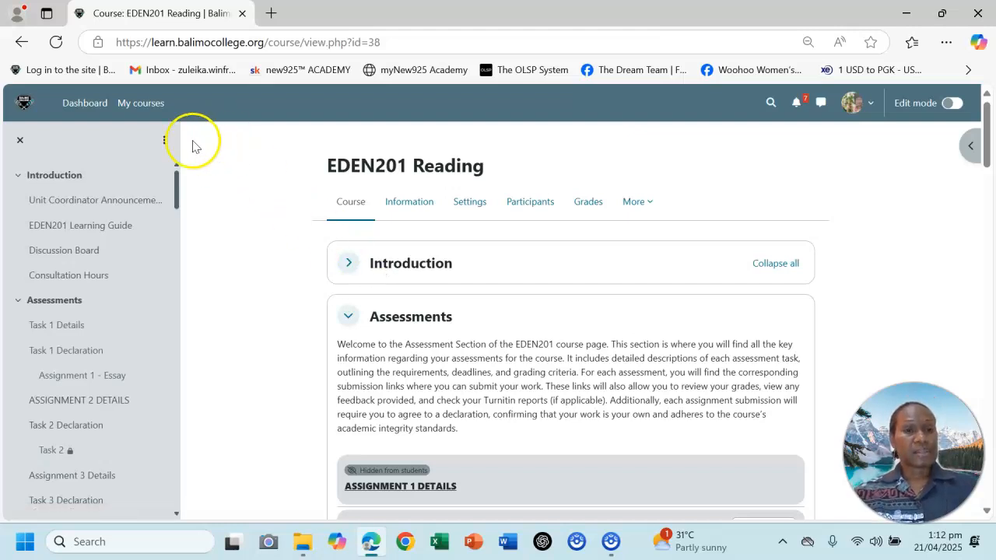
left_click(164, 141)
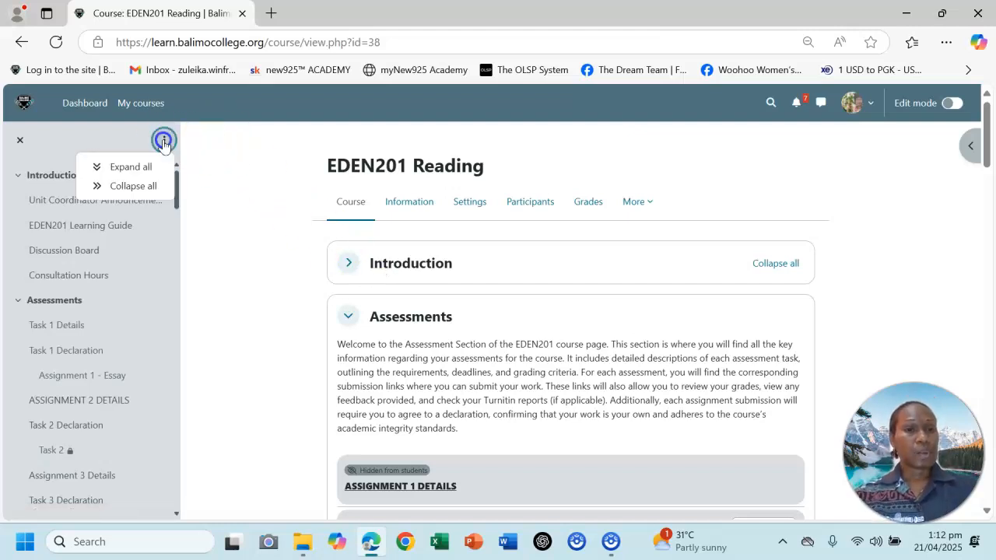
left_click(140, 193)
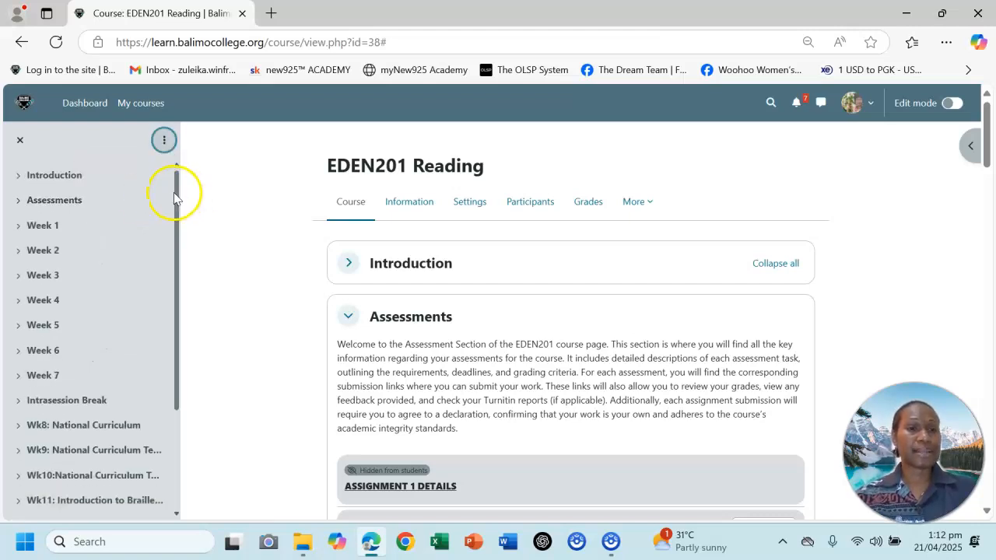
Open the Wk10:National Curriculum Teaching Approaches - Planning & Programming section from the course index.
left_click_drag(174, 196, 175, 340)
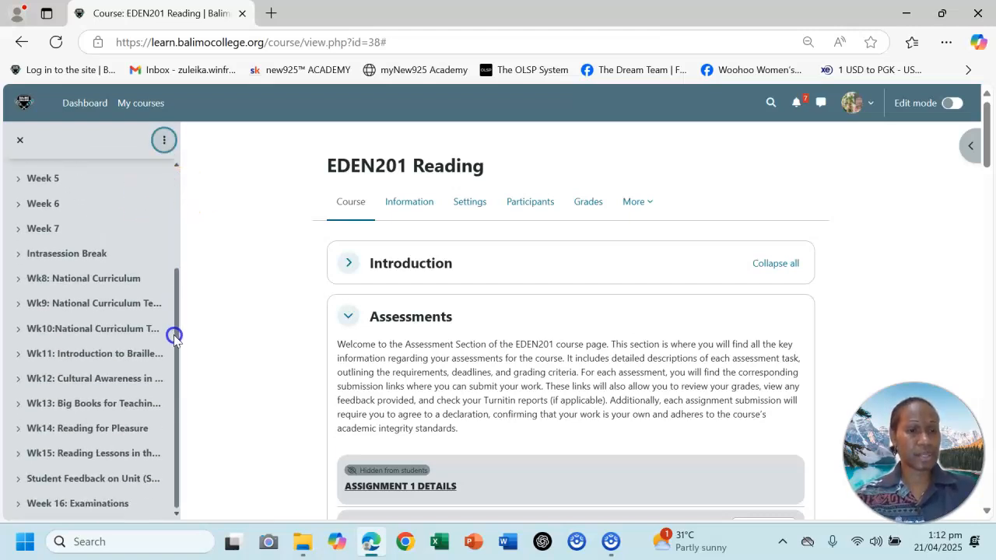
left_click(95, 329)
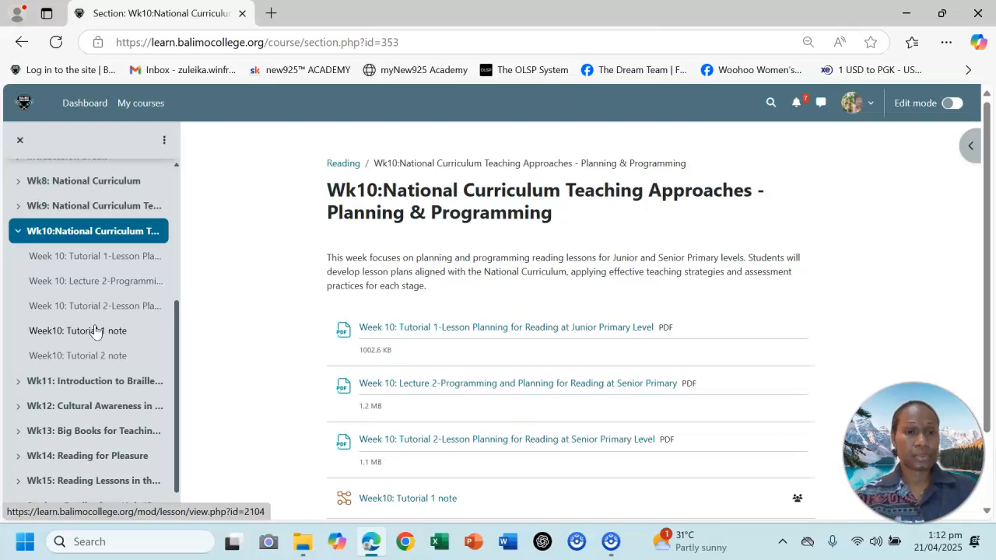
mouse_move(986, 193)
left_mouse_down()
mouse_move(992, 255)
mouse_move(982, 183)
left_mouse_up()
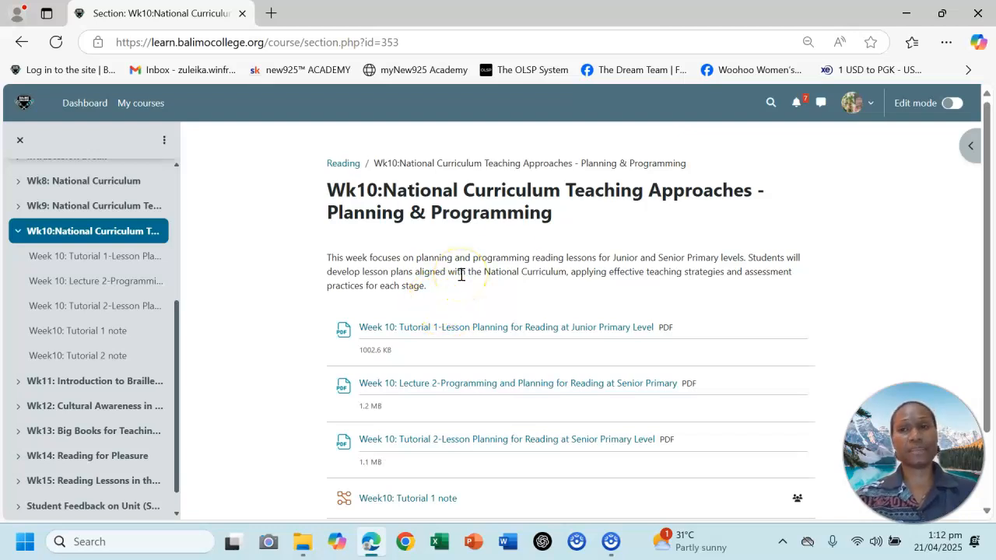
Turn on edit mode and start adding an activity or resource at the end of the Week 10 section.
left_click(957, 104)
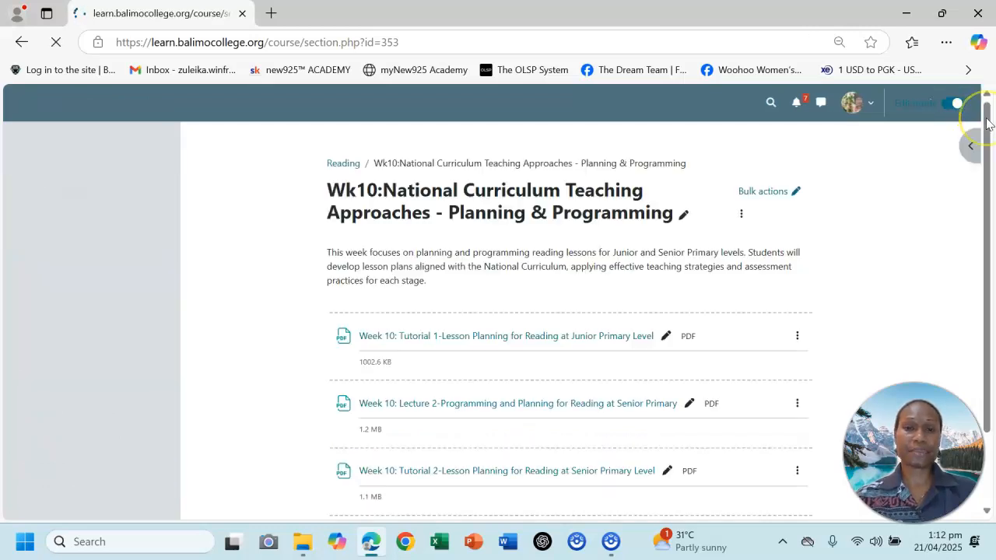
left_click_drag(986, 125, 981, 251)
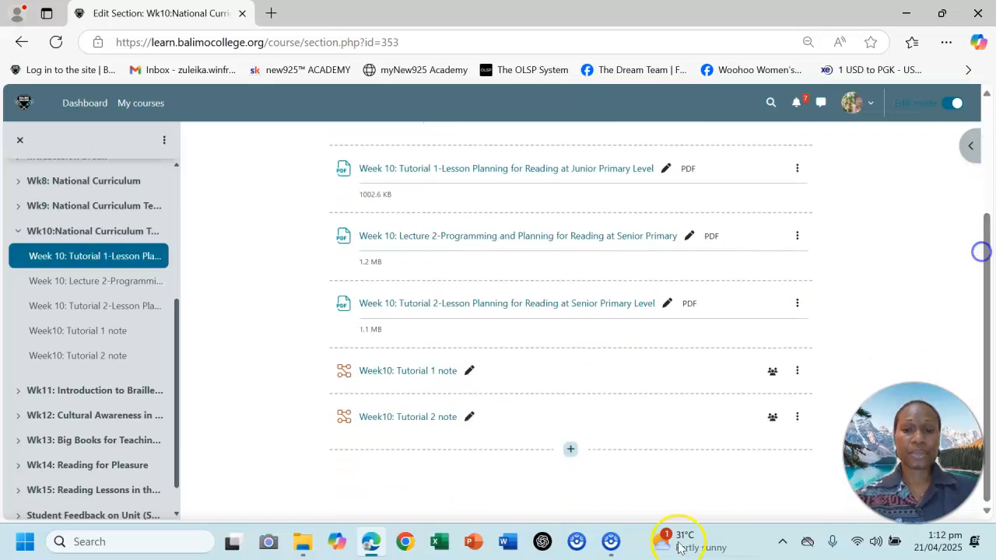
left_click(570, 452)
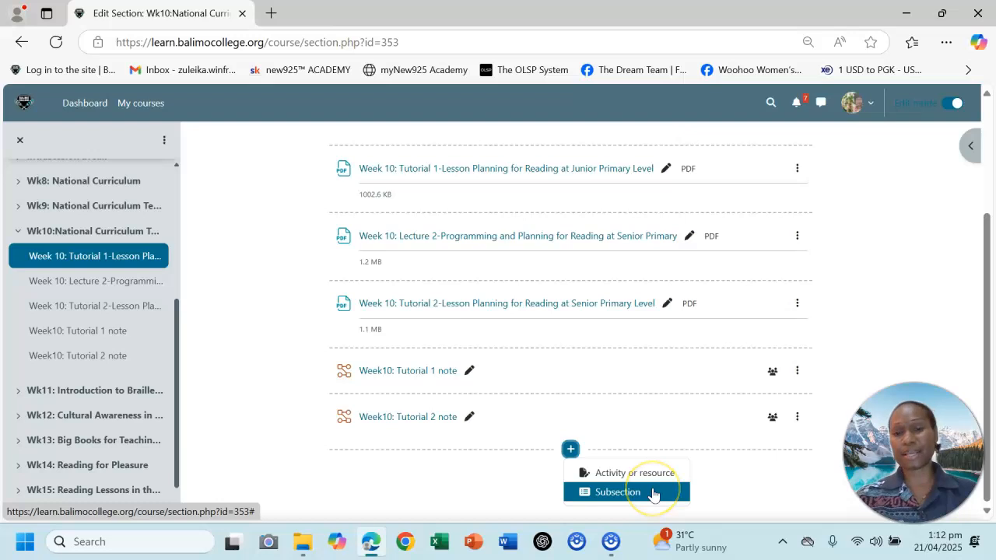
left_click(615, 474)
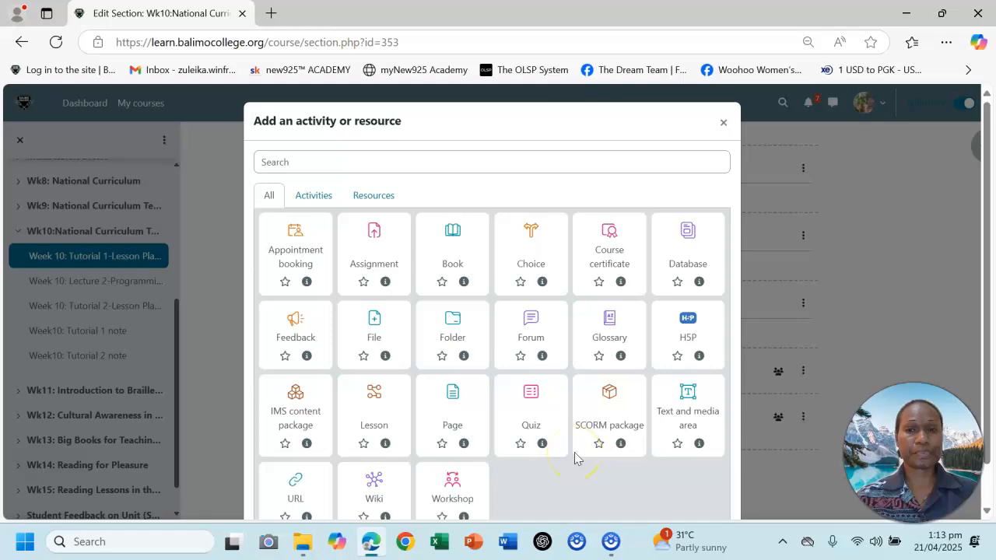
Browse the available activity and resource types and choose File as the new resource.
scroll(987, 199, "down", 1)
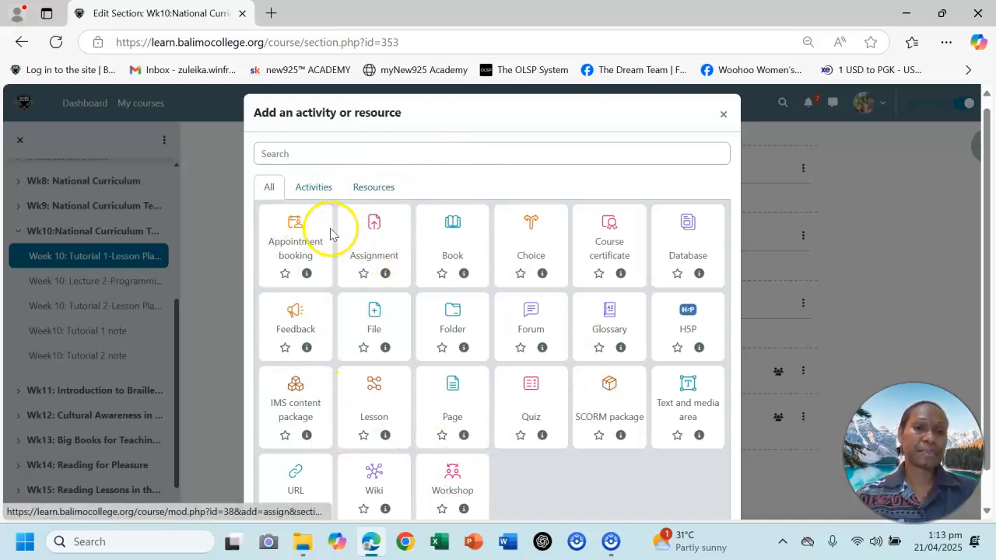
left_click(312, 193)
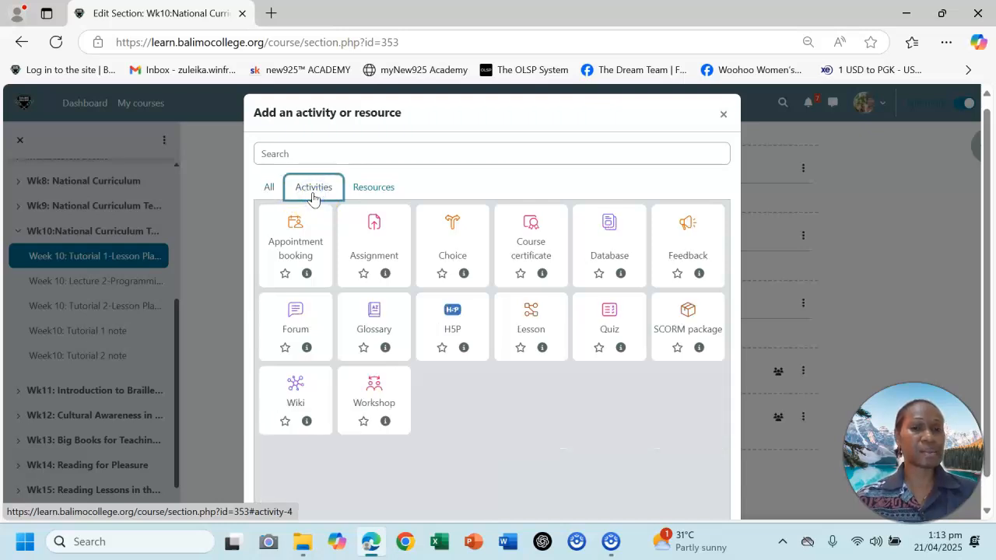
left_click(370, 192)
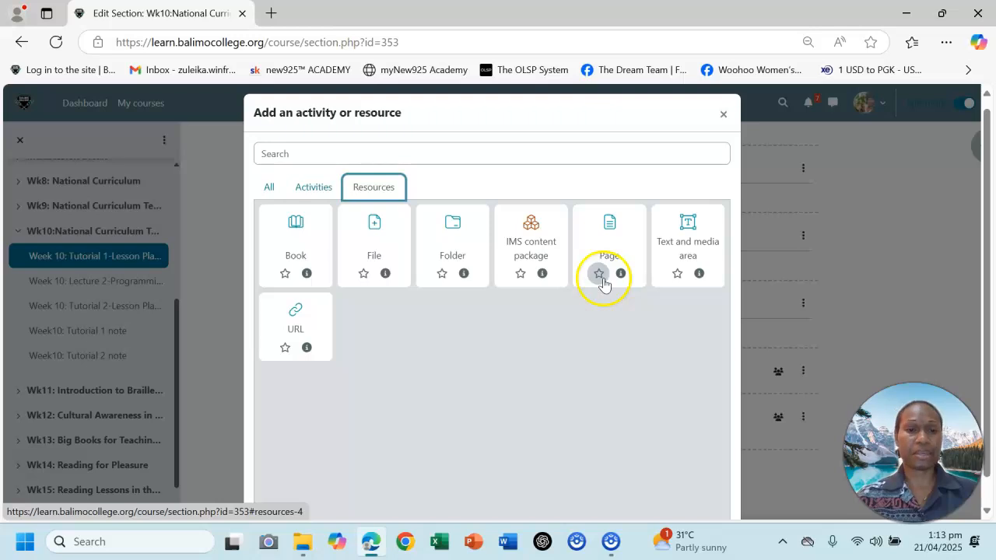
left_click(375, 241)
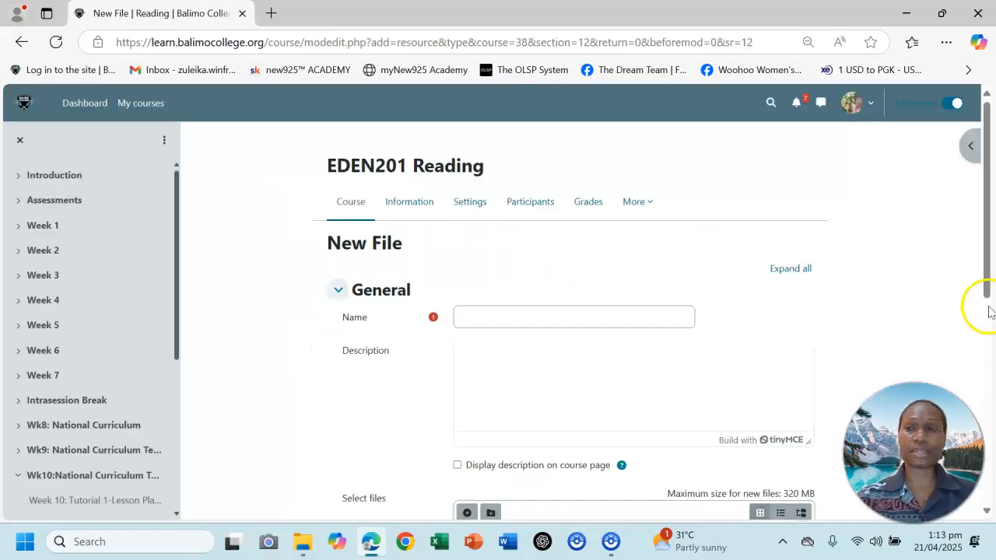
Enter a name for the new file resource beginning with "Week 10: Lecture 1-Programming and Planning for".
scroll(989, 156, "down", 1)
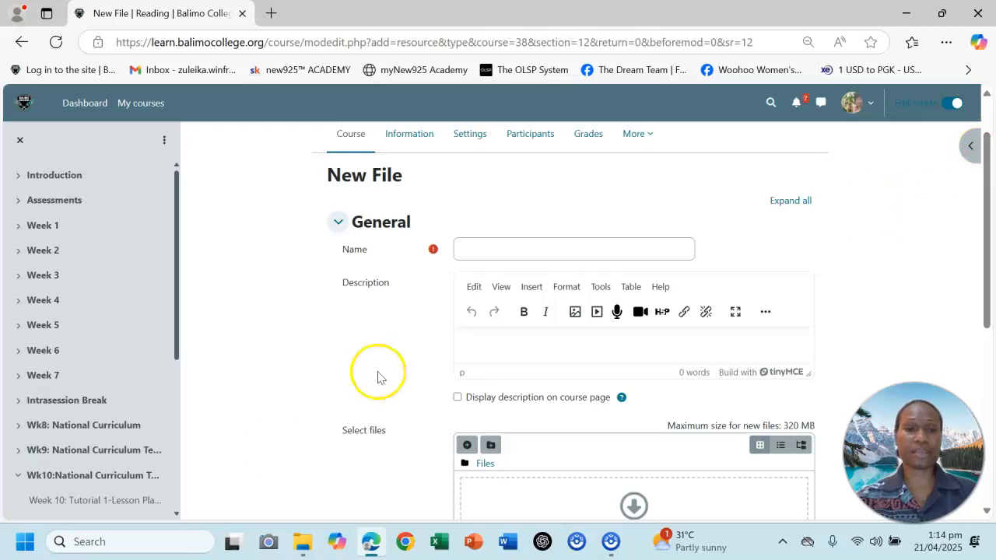
left_click(611, 541)
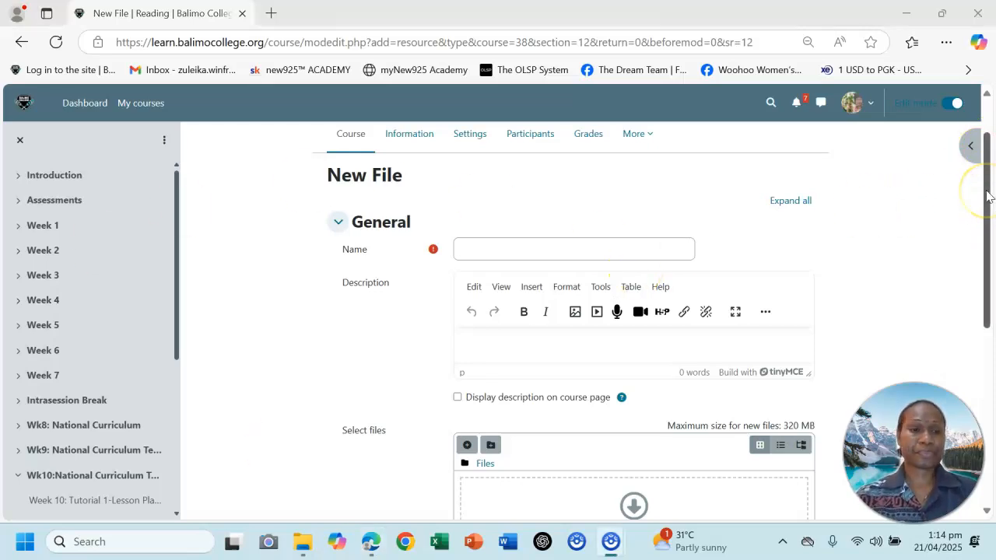
left_click_drag(987, 196, 987, 206)
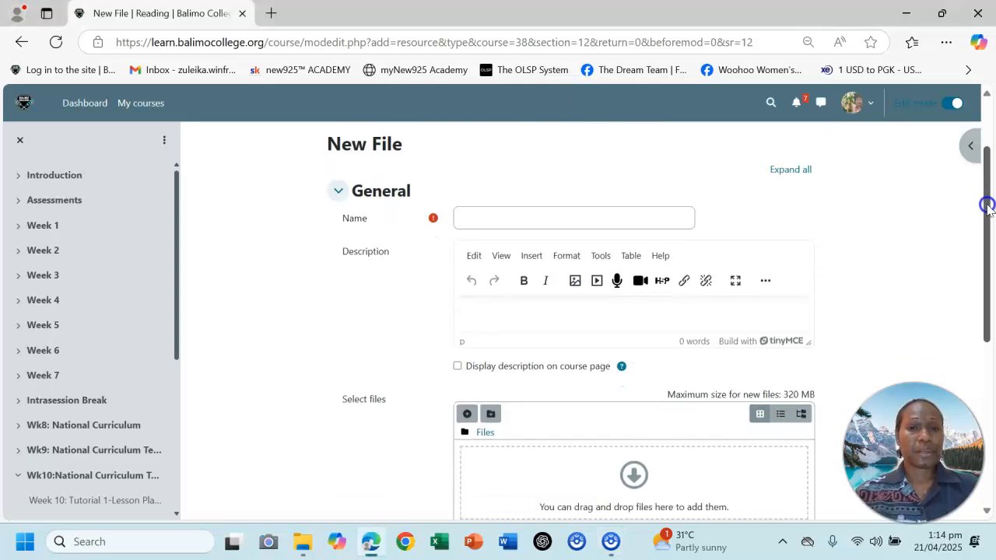
left_click(531, 214)
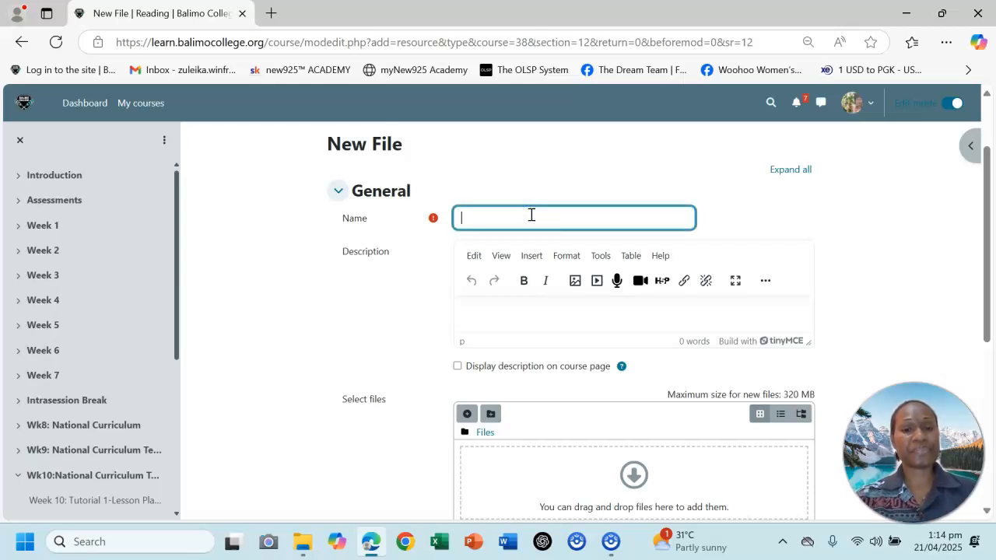
type("Wk")
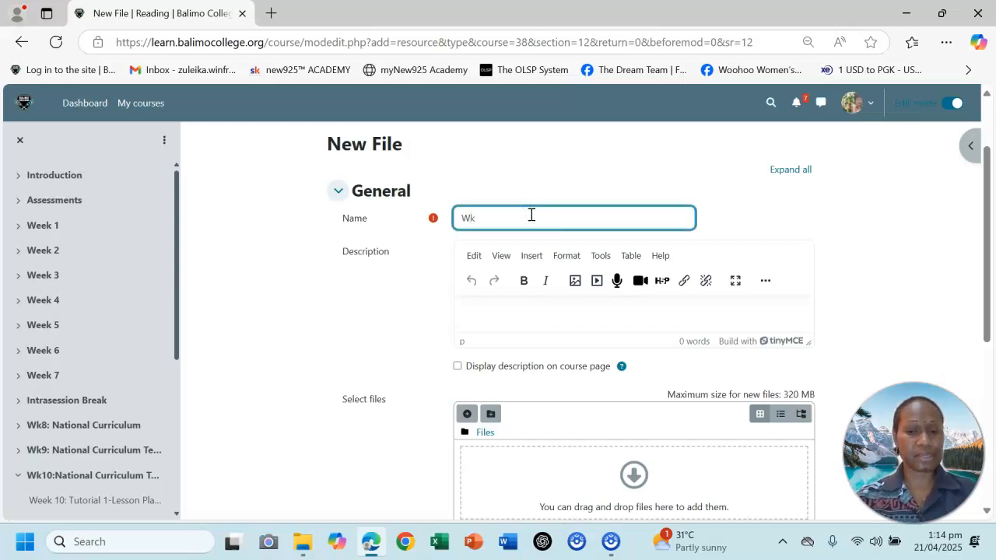
type("10 Lecture 1")
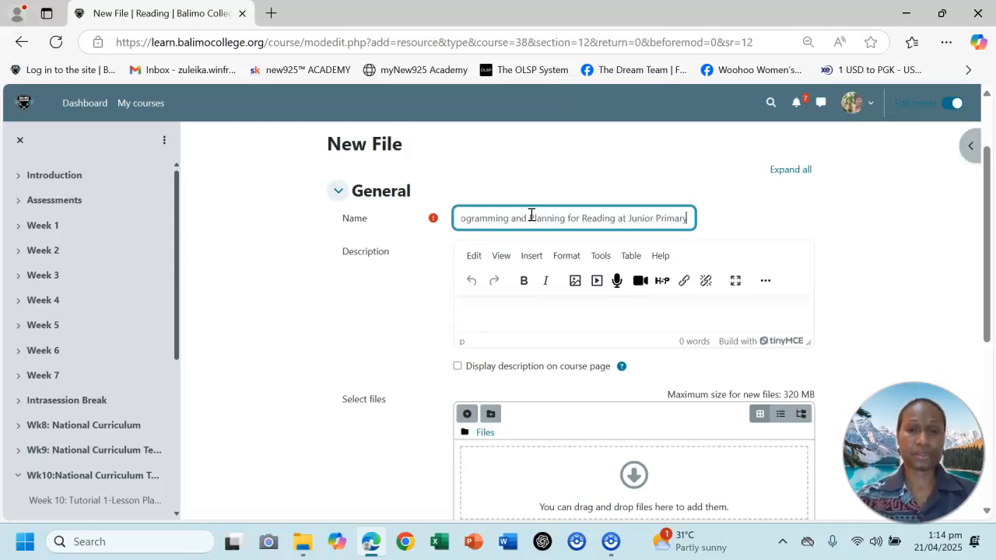
Begin the description with "Hi students," and a new paragraph "After the lecture, go through this file and make your own study notes".
scroll(529, 215, "down", 1)
left_click(488, 282)
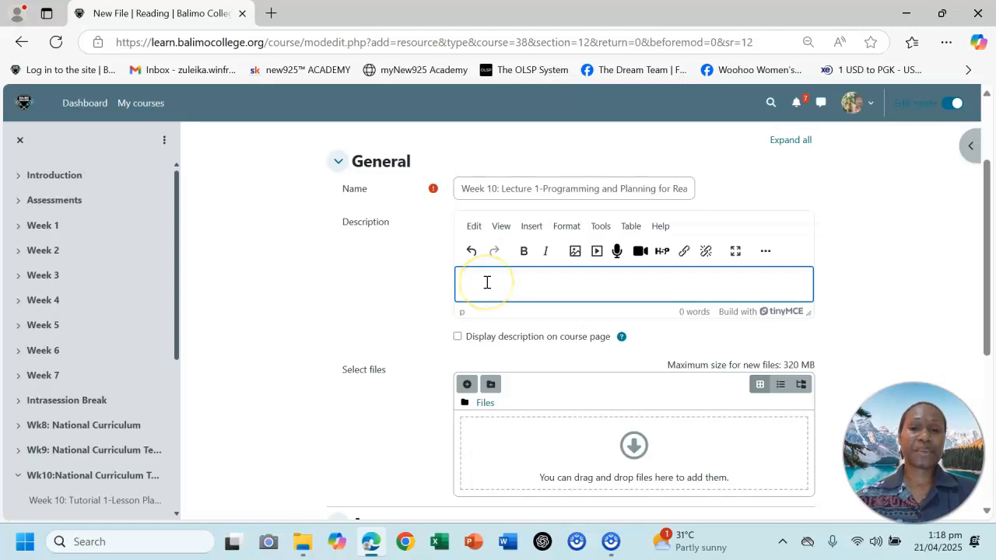
left_click(470, 286)
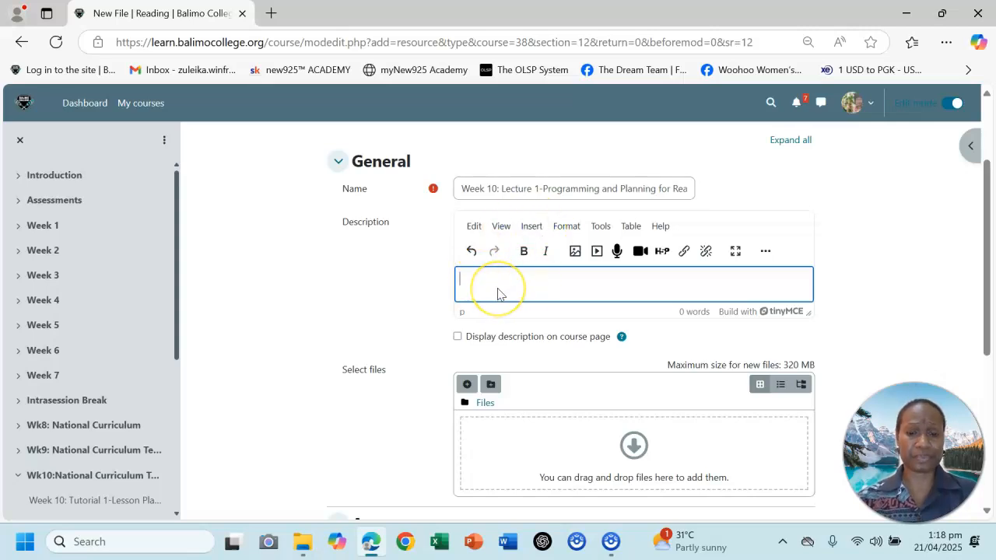
type("students,")
key("Return")
type("After ")
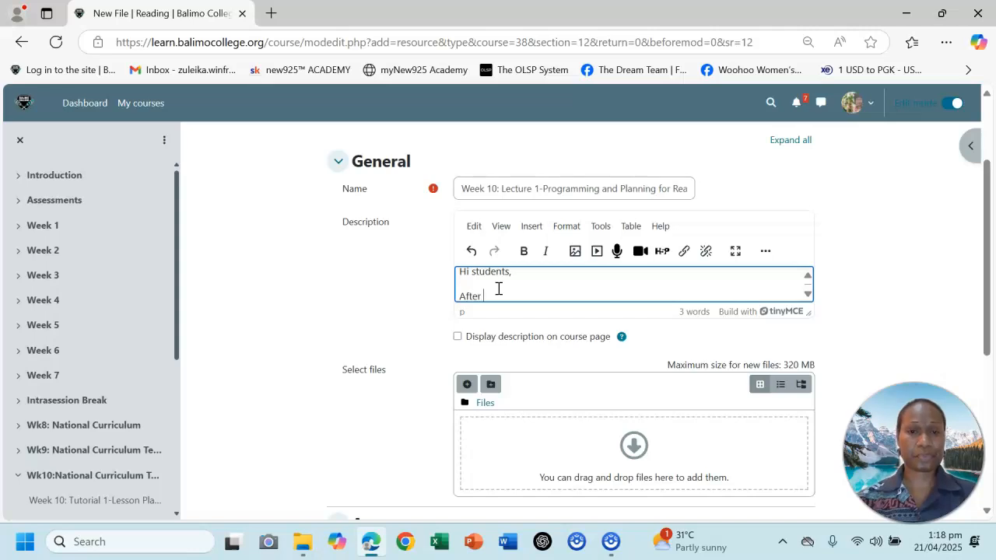
type("the lecture")
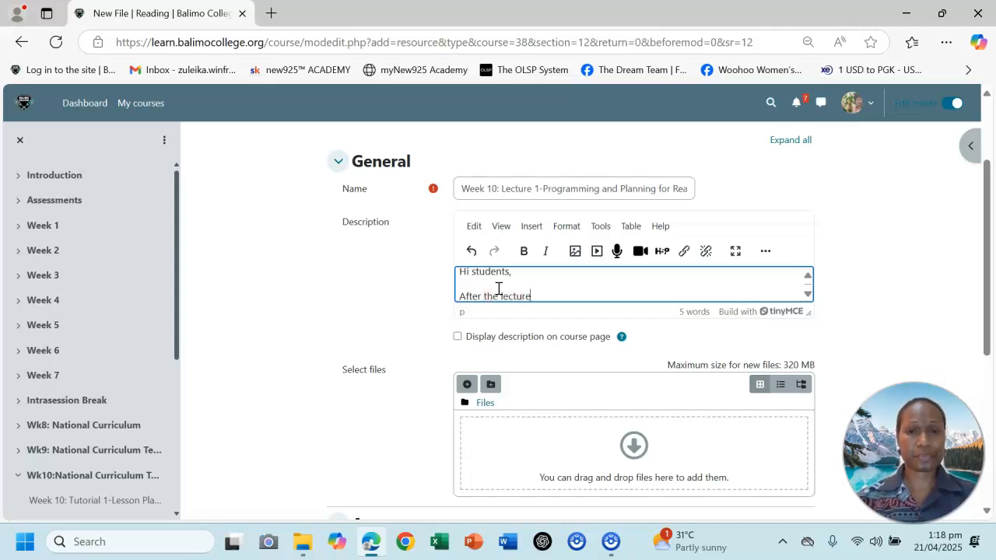
type(", ggo through this file and make your own stude")
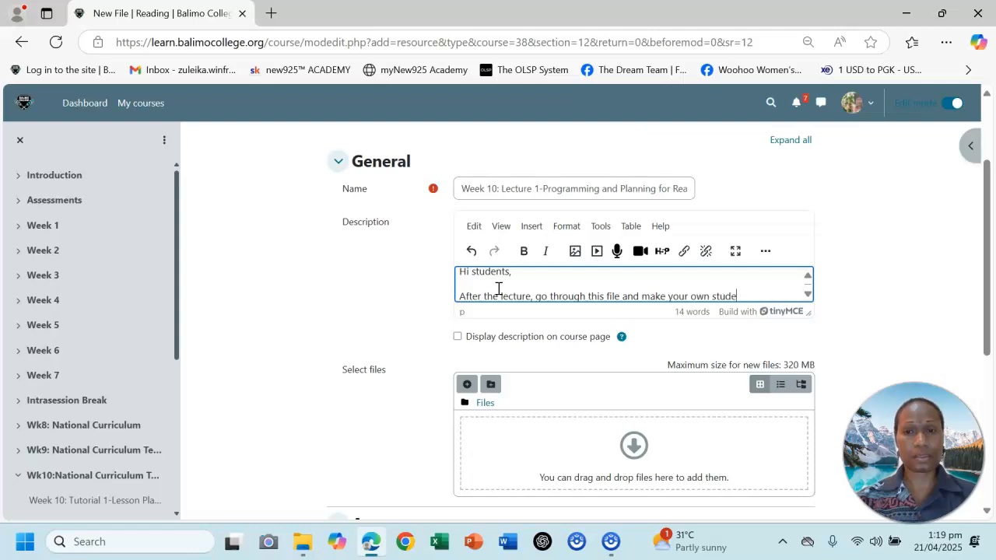
type(" notes. Once your're do")
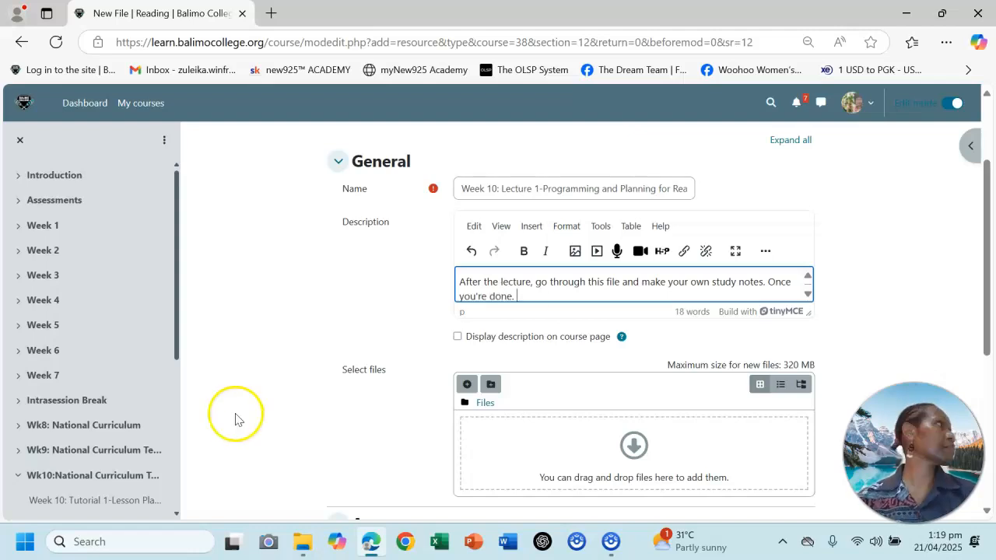
type("ne, scroll down and start reading t")
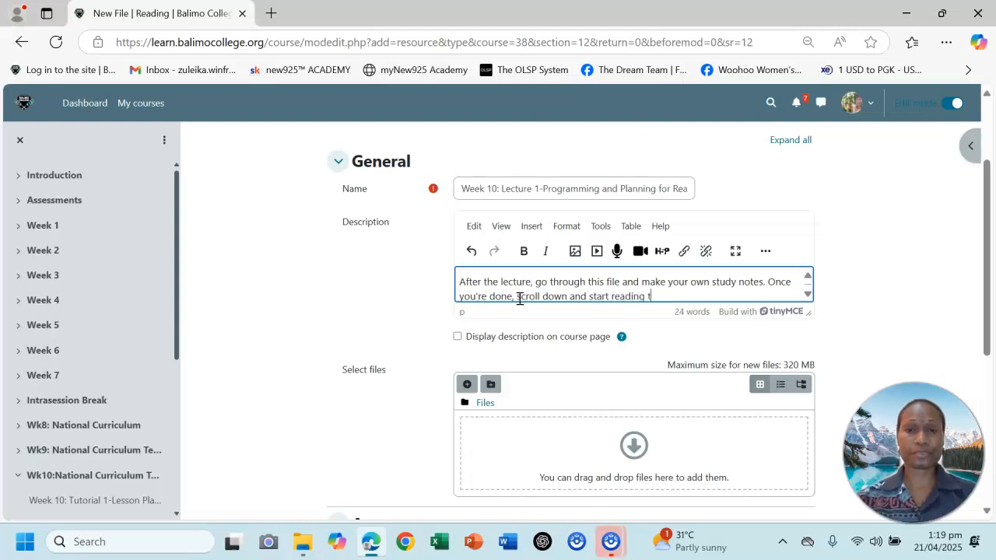
type("he tutorial notes in pre")
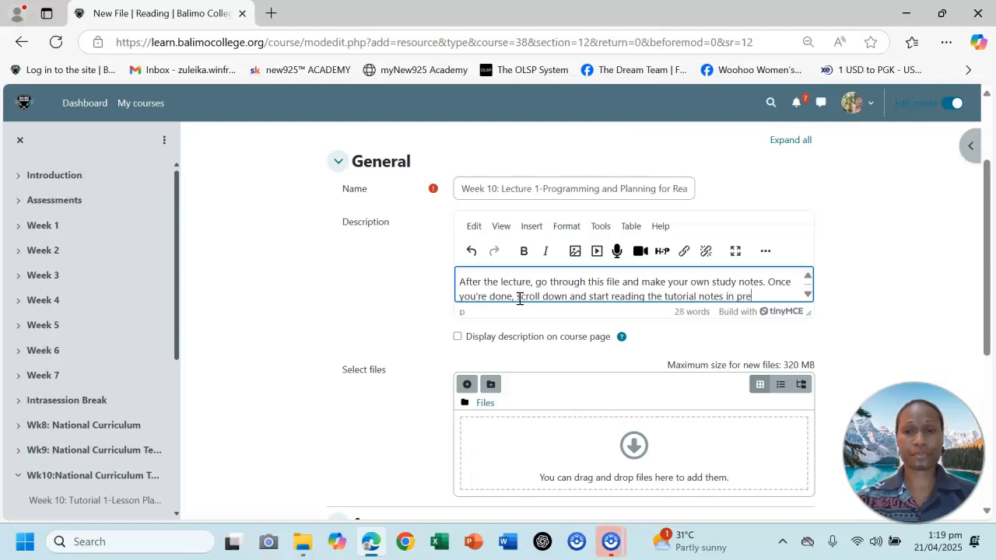
type("paration for you")
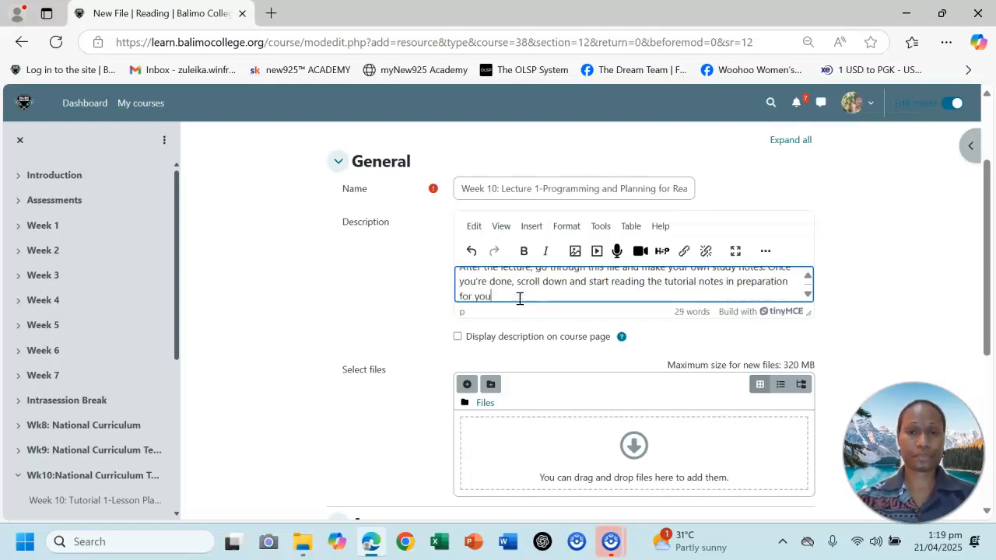
type("r c")
Continue the description with "Once you're done, scroll down and start reading the tutorial notes in preparation for your next class.".
key("BackSpace")
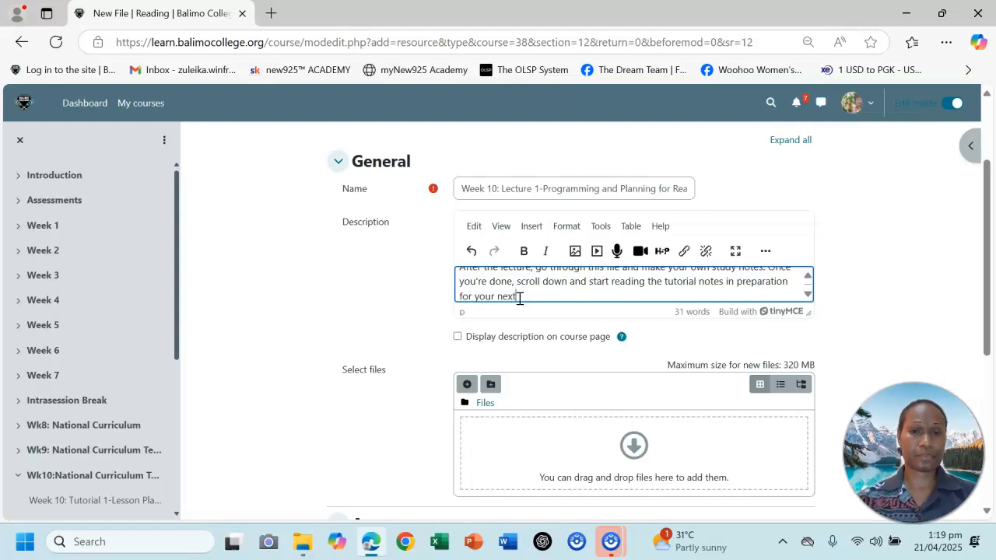
type("next class.")
Sign the description with the teacher's name and enable displaying the description on the course page.
key("Return")
type("Ms. Winfrey")
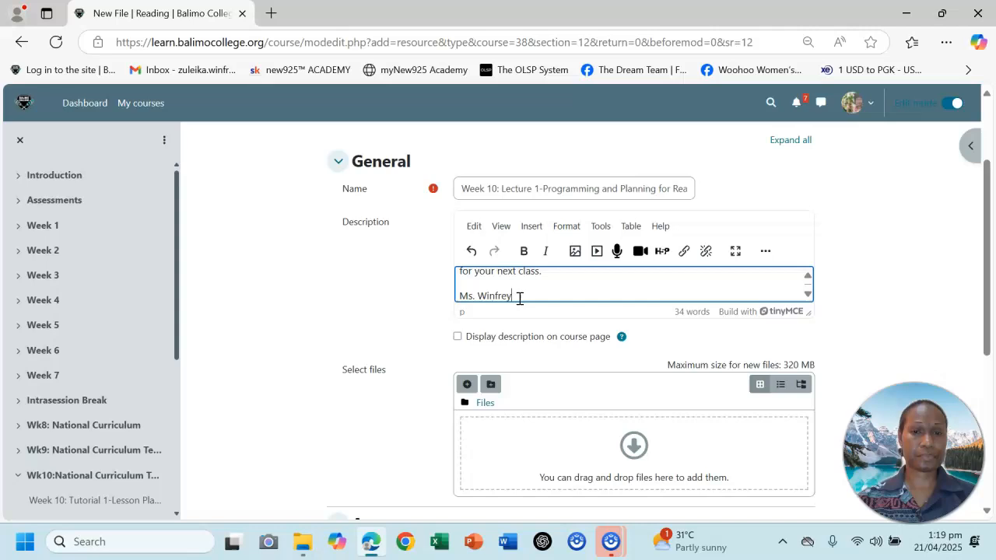
left_click(506, 337)
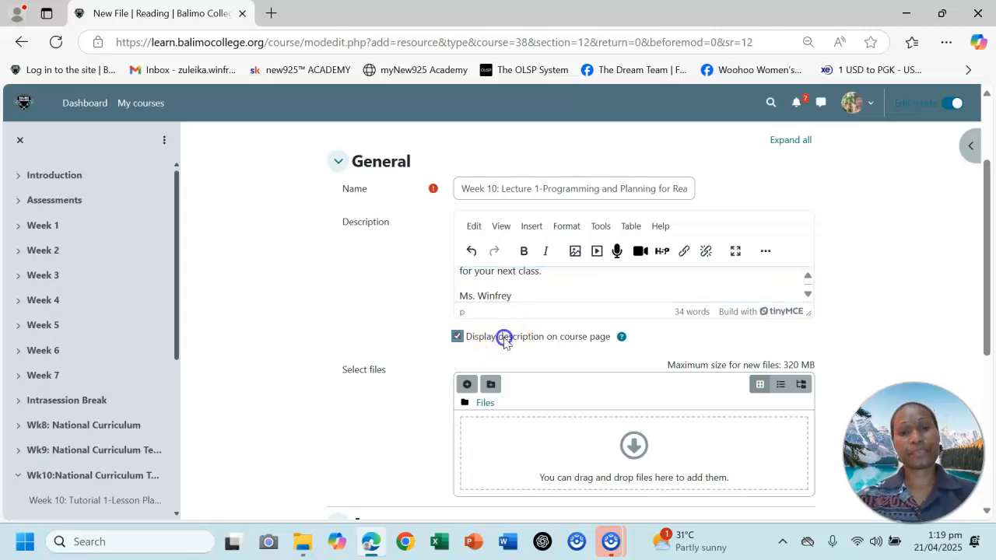
Upload the EDEN201 Week 10 Lecture 1 TUTOR PDF from the computer as the content of the new file resource.
left_click(985, 246)
left_click_drag(985, 244, 985, 237)
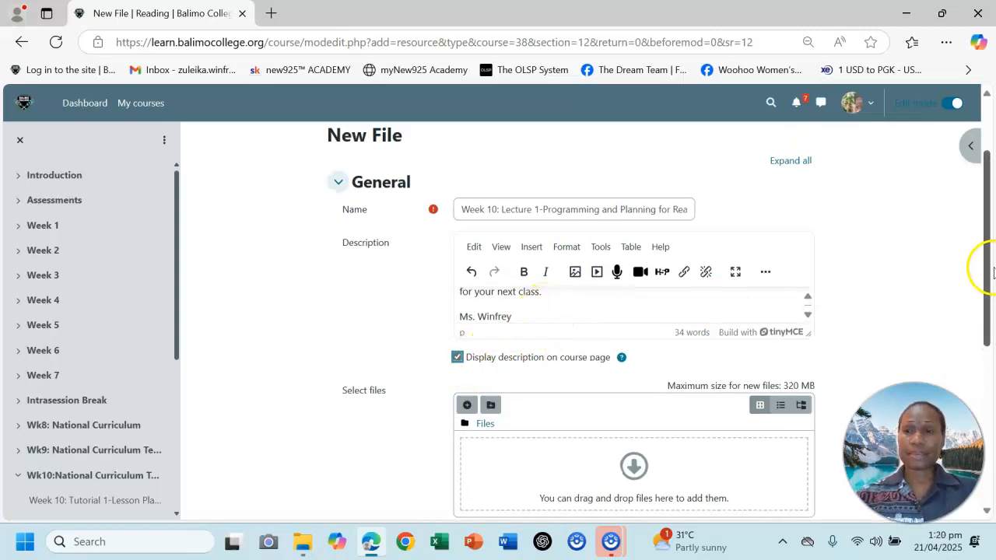
left_click_drag(982, 261, 982, 309)
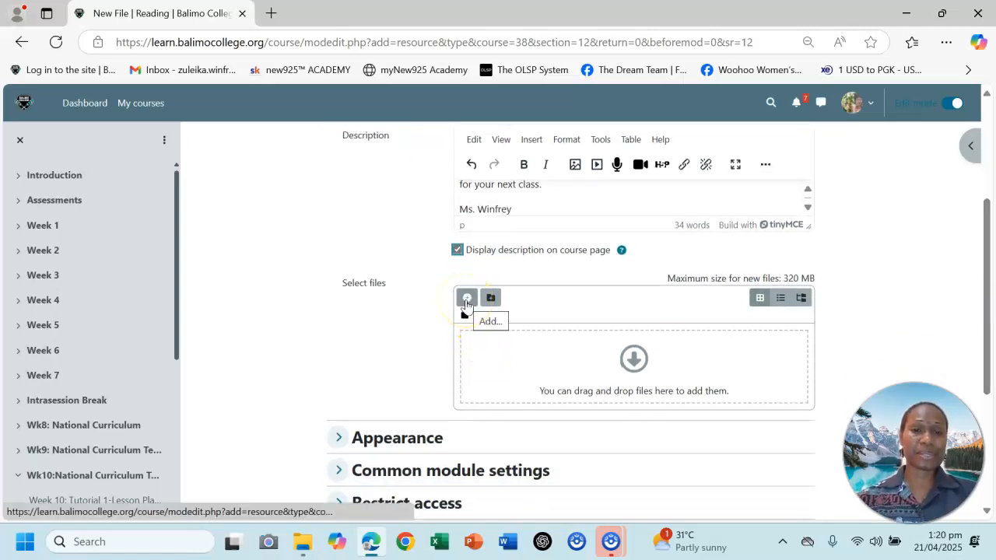
left_click(466, 302)
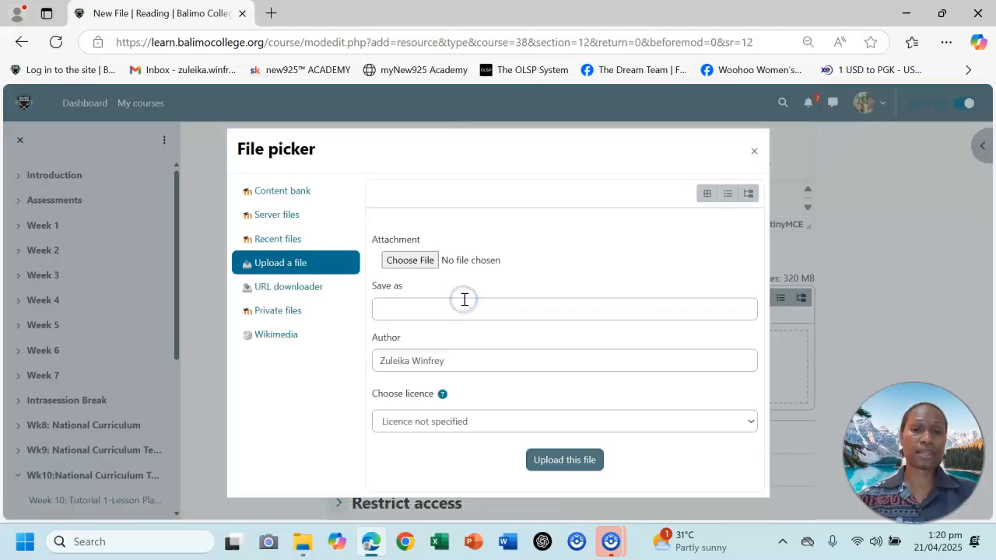
left_click(407, 260)
left_click(239, 170)
left_click(808, 455)
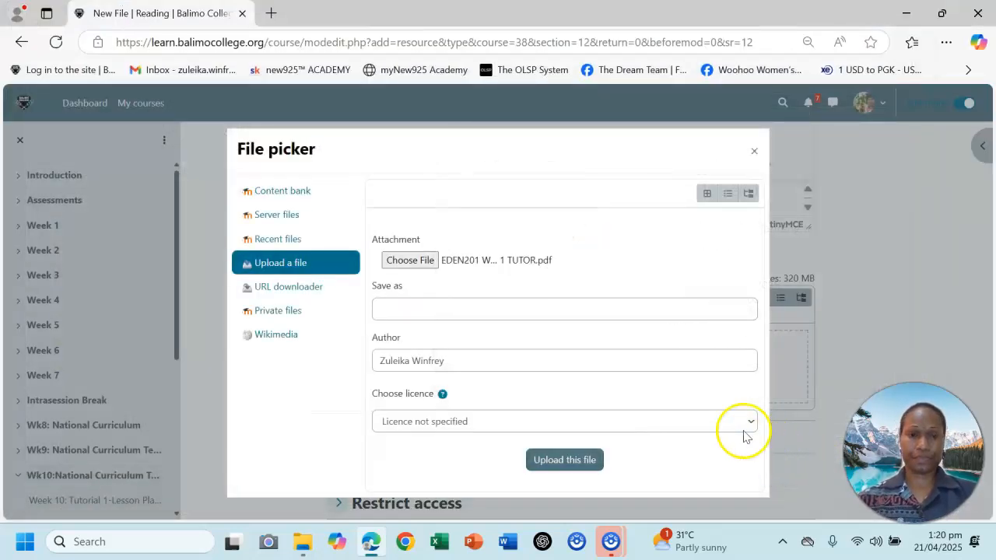
left_click(564, 464)
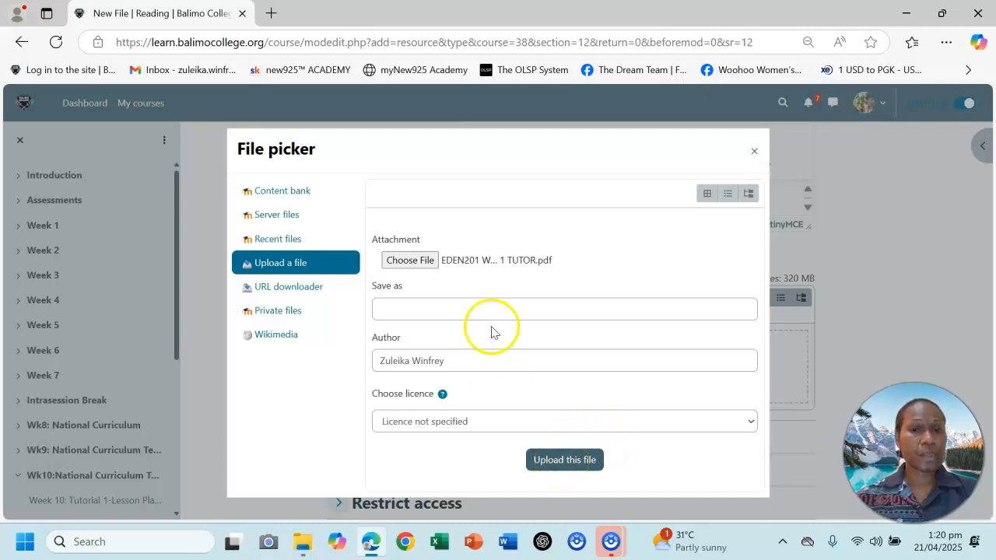
left_click(541, 462)
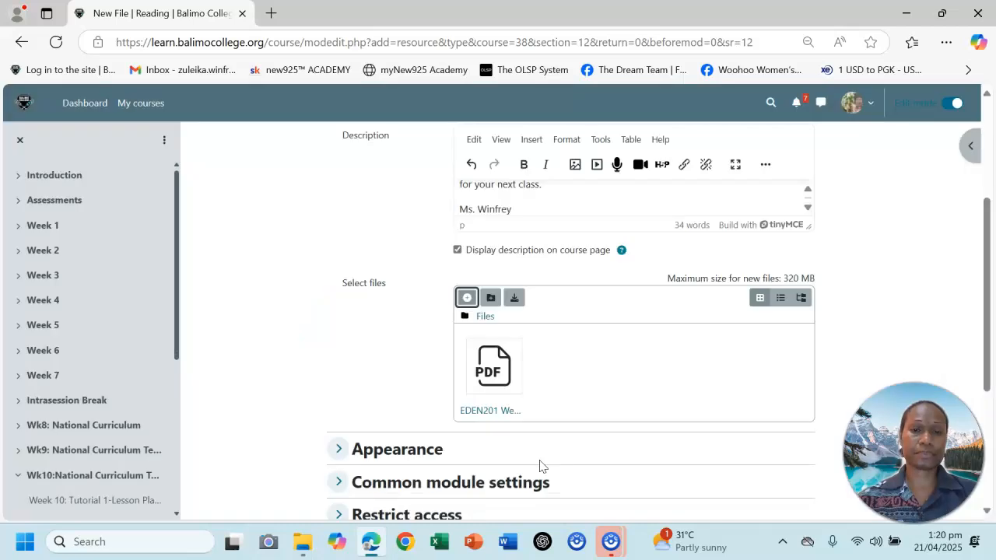
Expand the Appearance settings of the file resource and review its display options.
left_click_drag(983, 251, 980, 297)
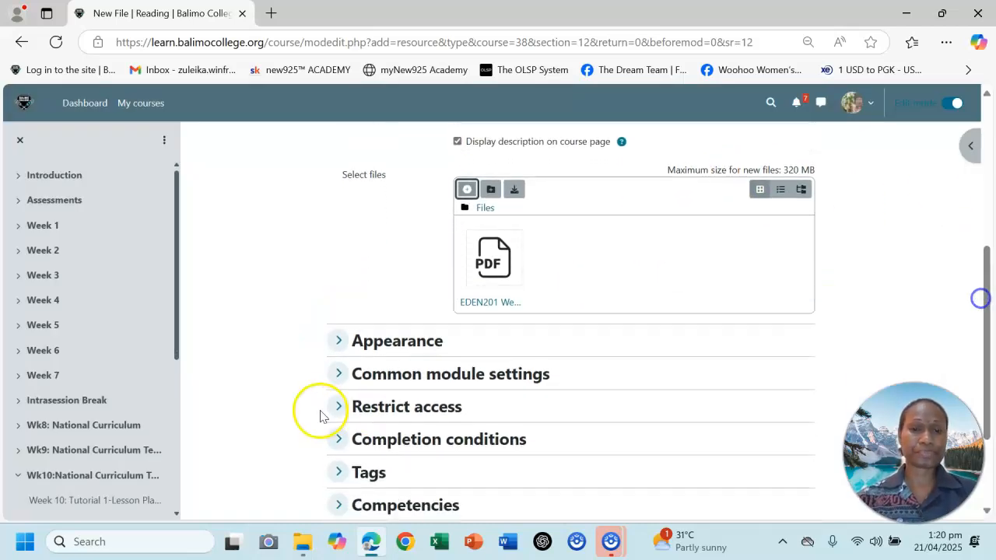
left_click(428, 348)
left_click_drag(992, 295, 992, 354)
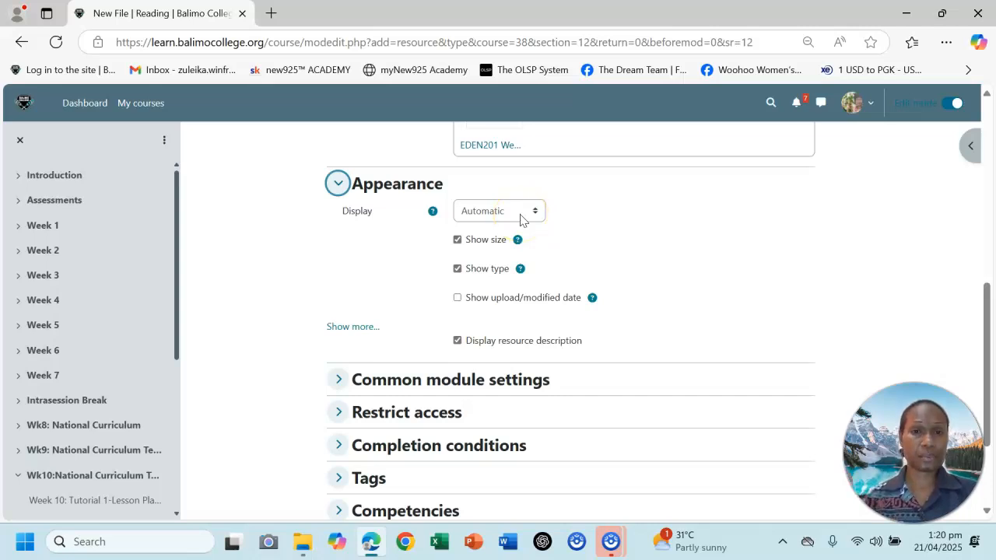
Add a completion requirement that students view the activity, and save the resource, returning to the course.
scroll(529, 296, "down", 2)
left_click(524, 307)
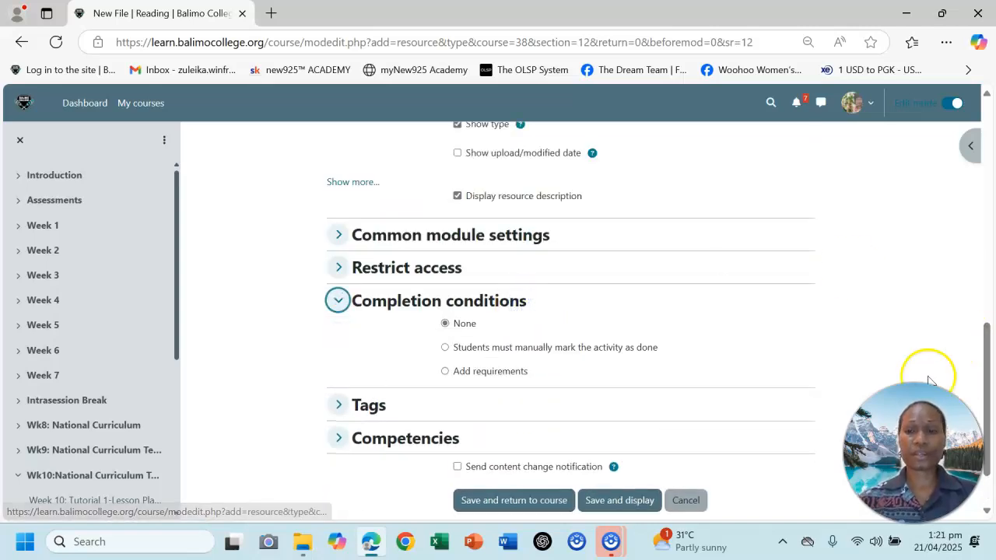
left_click(469, 372)
left_click(508, 419)
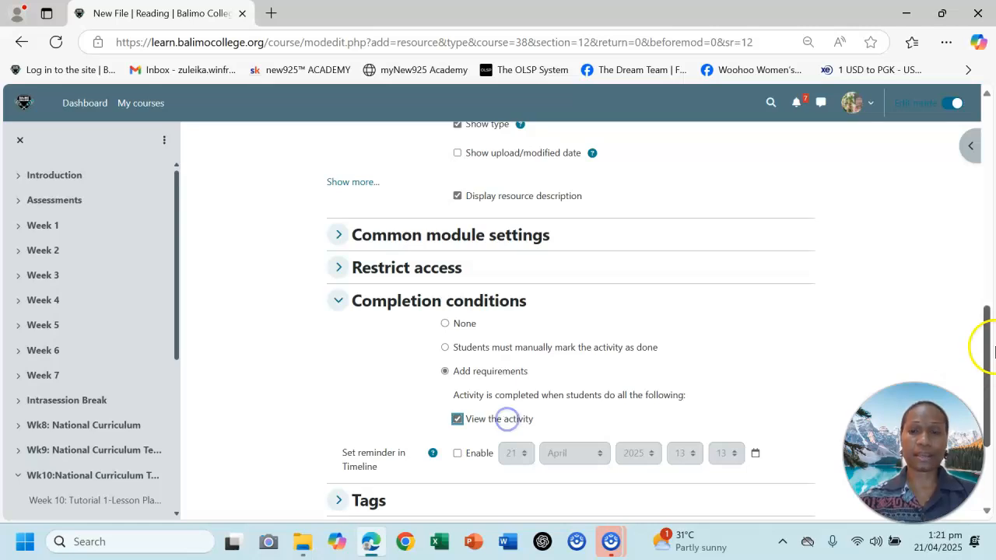
left_click_drag(982, 344, 988, 403)
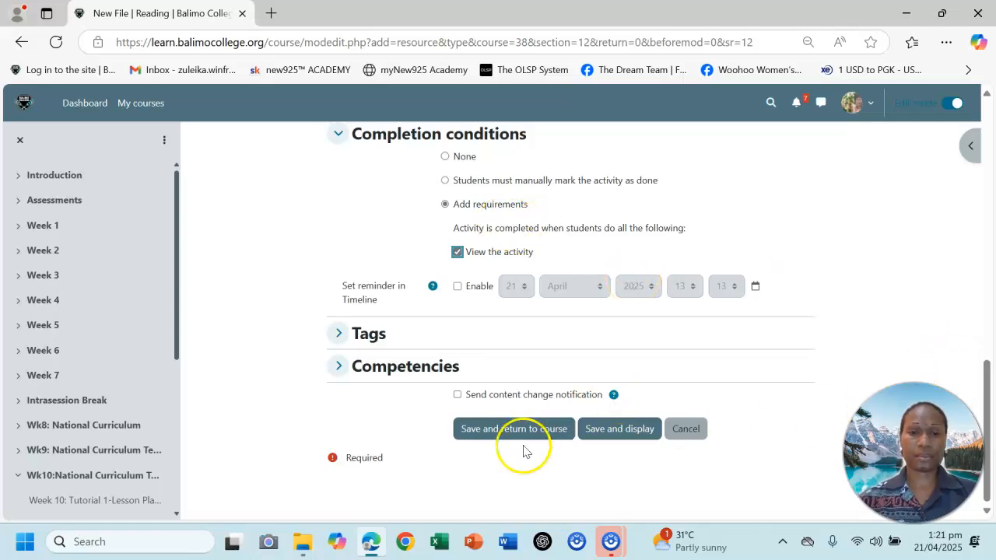
left_click(499, 437)
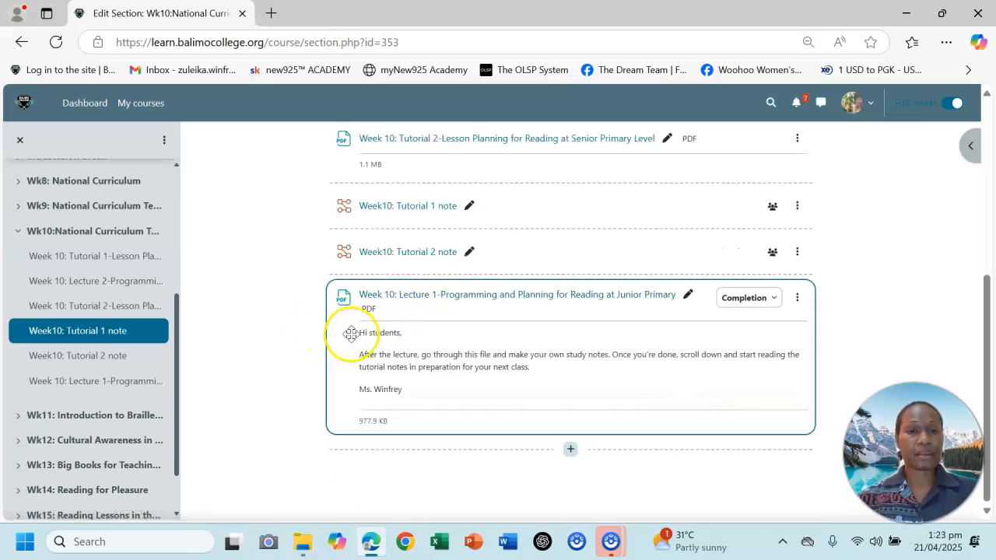
Move the Week 10 Lecture 1 resource to the top of the Week 10 section, above the Tutorial 1 resource.
left_click_drag(352, 334, 350, 125)
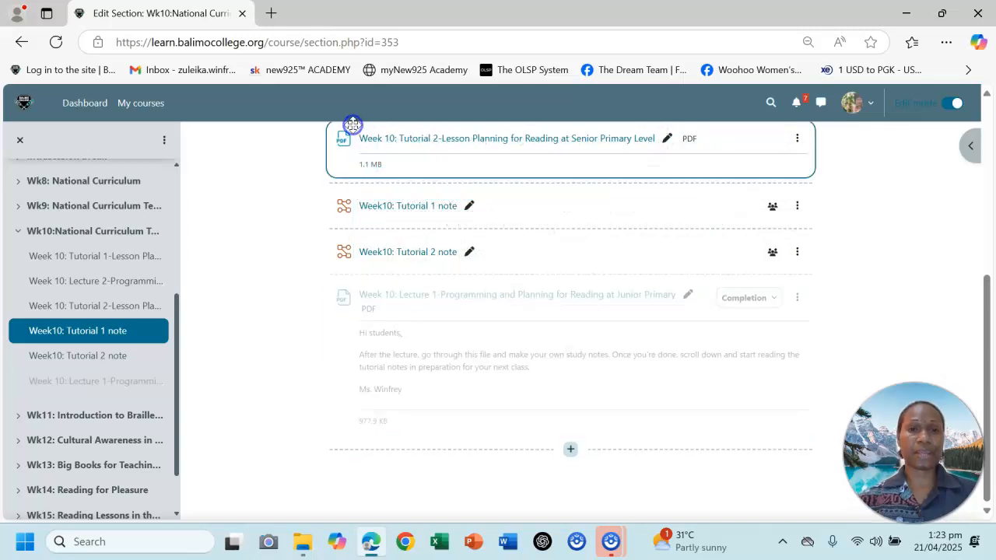
left_click_drag(983, 315, 969, 178)
left_click_drag(509, 415, 475, 260)
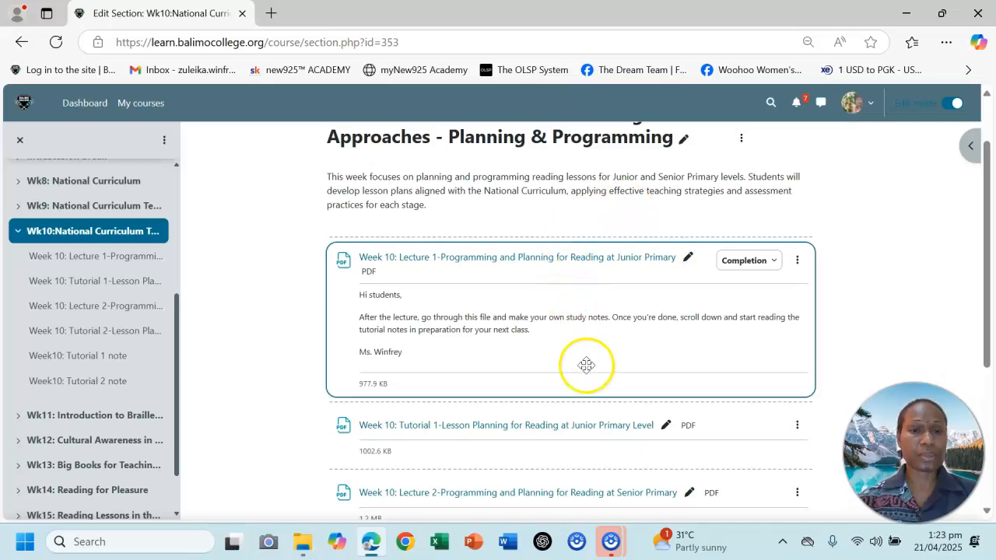
Rename the Week 10 Lecture 1 resource by putting "i." in front of its title.
scroll(990, 214, "up", 1)
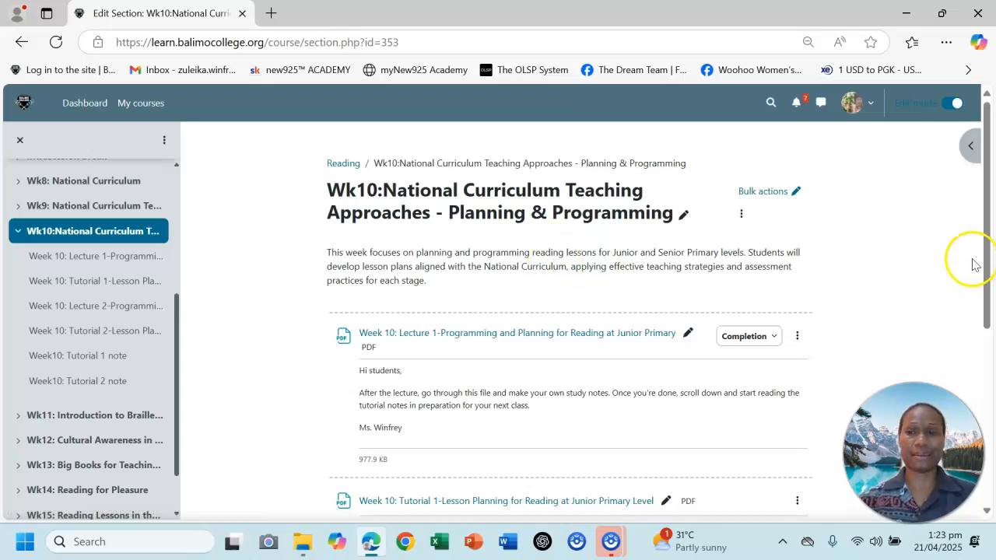
scroll(986, 263, "down", 1)
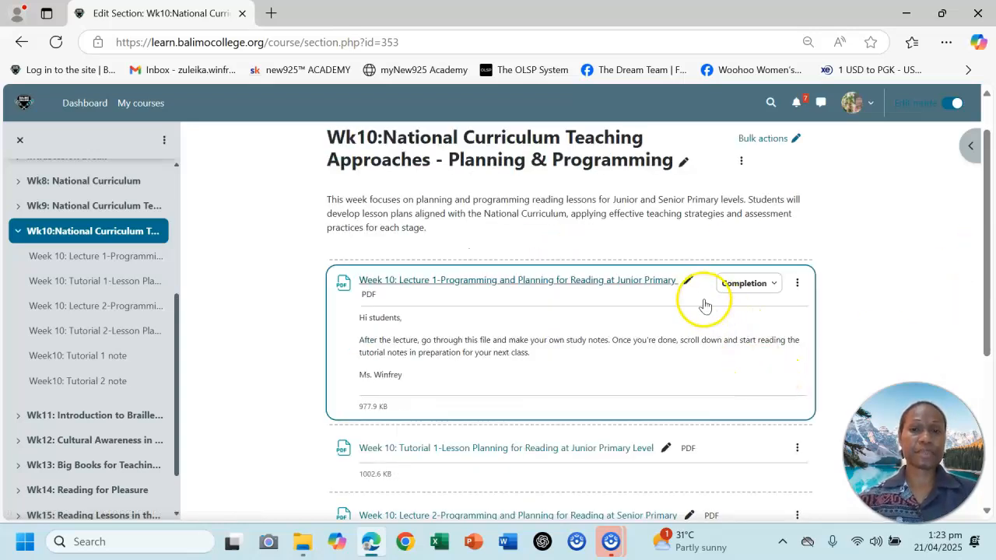
left_click(688, 282)
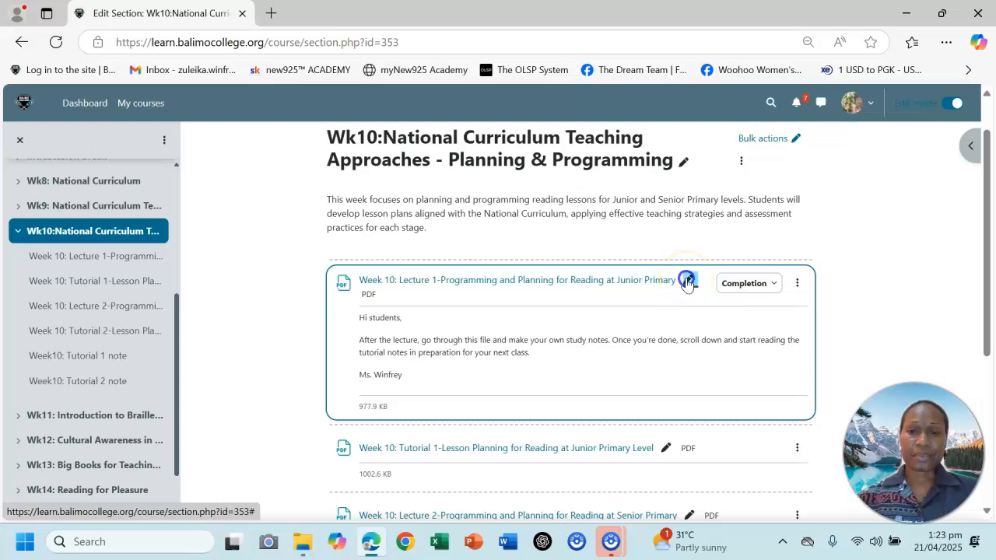
key("Home")
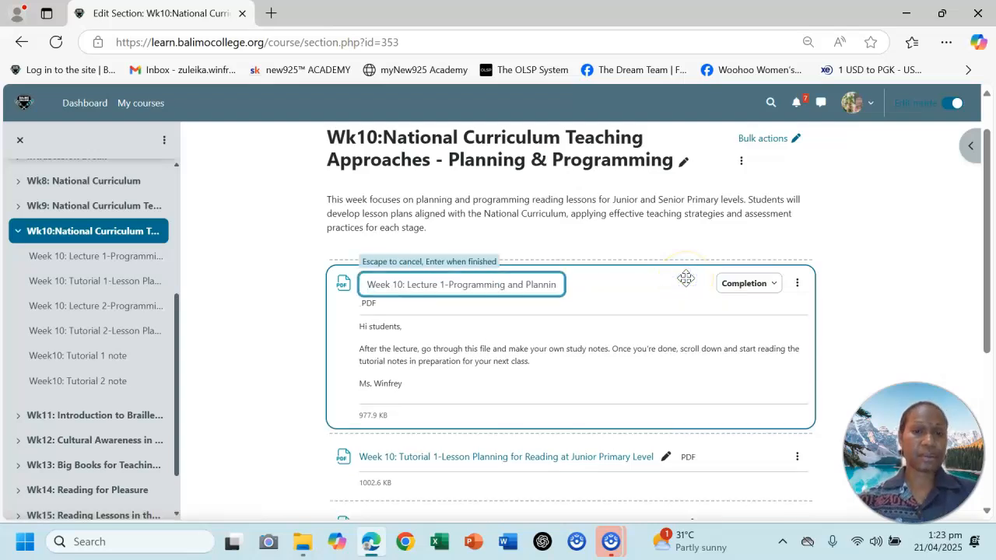
type("i.")
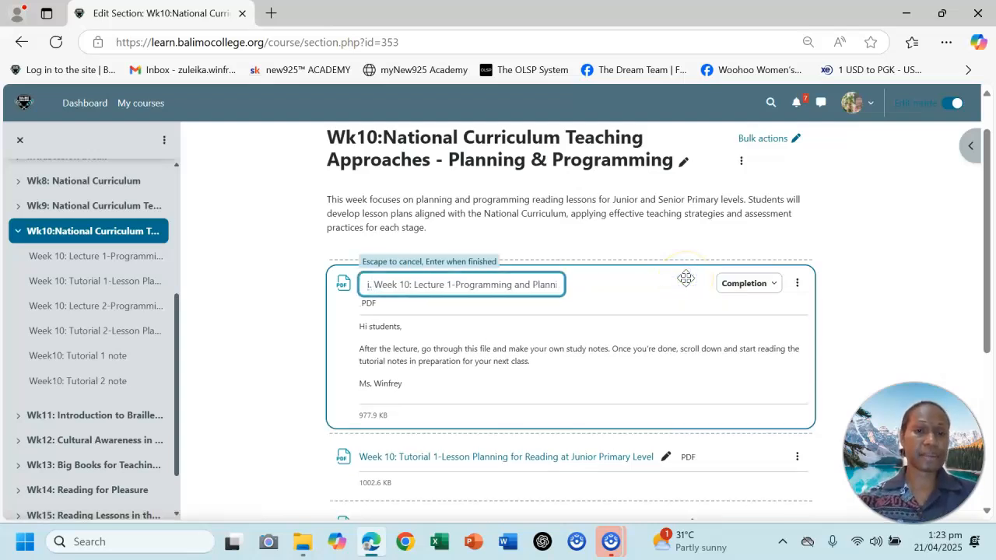
key("Return")
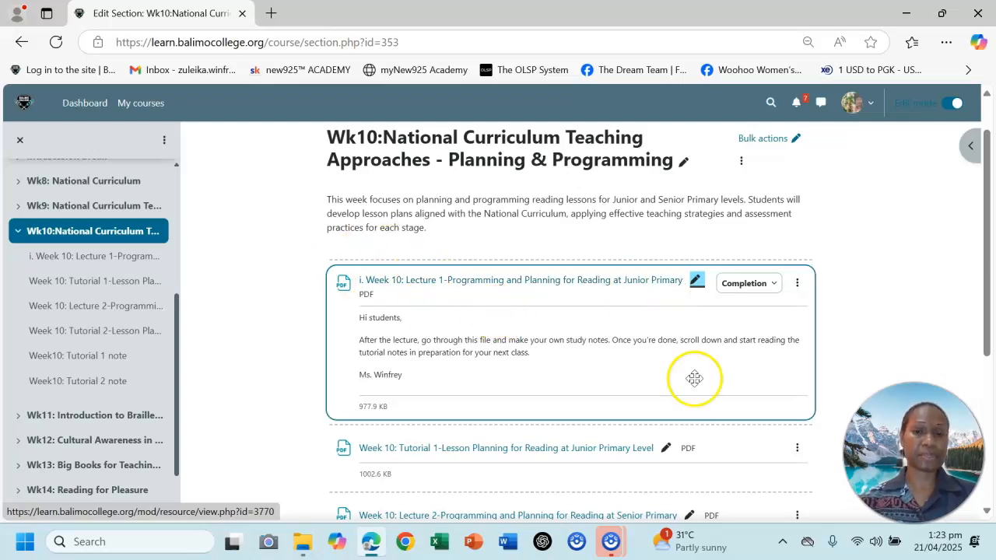
Prefix the title of the Week 10 Tutorial 1 resource with "ii." and that of the Lecture 2 resource with "iii.".
left_click(666, 449)
type("ii.")
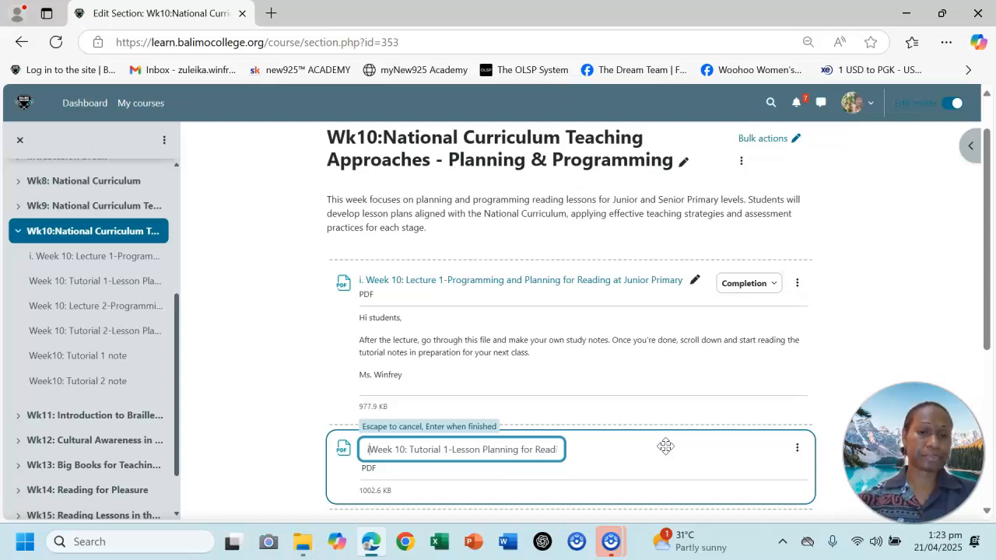
key("Return")
scroll(967, 322, "up", 1)
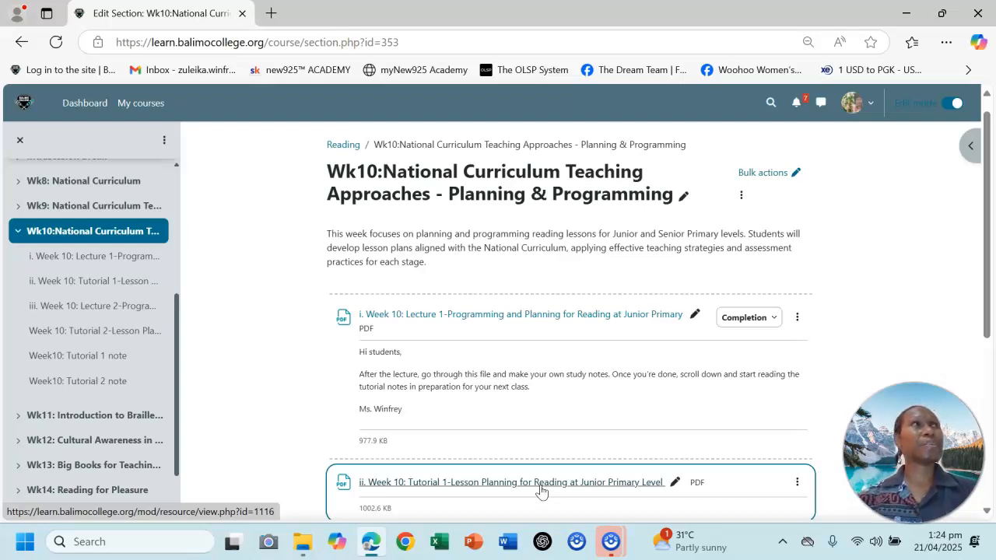
Open the Week 10 Lecture 1 PDF from the section to check it, and return to the section page.
left_click(516, 482)
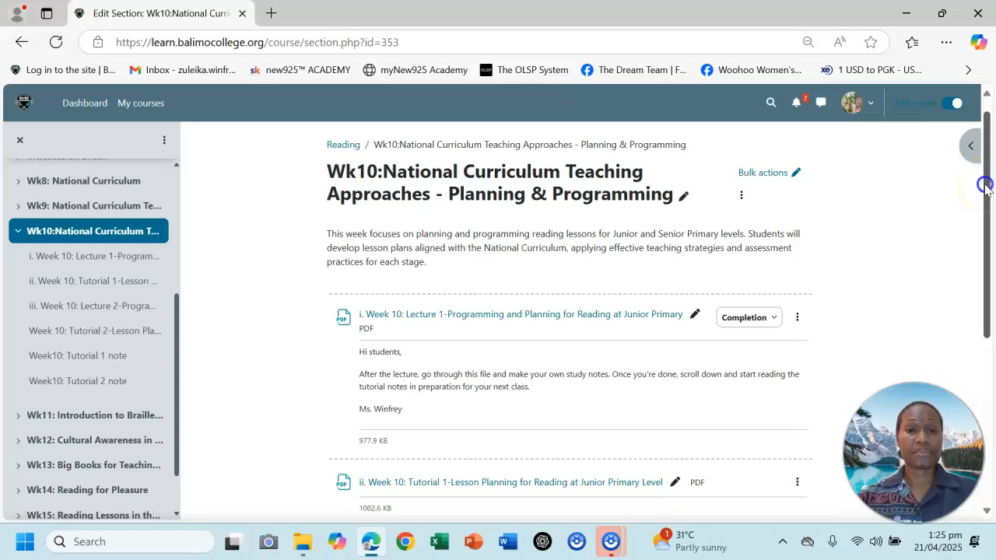
left_click_drag(985, 186, 985, 190)
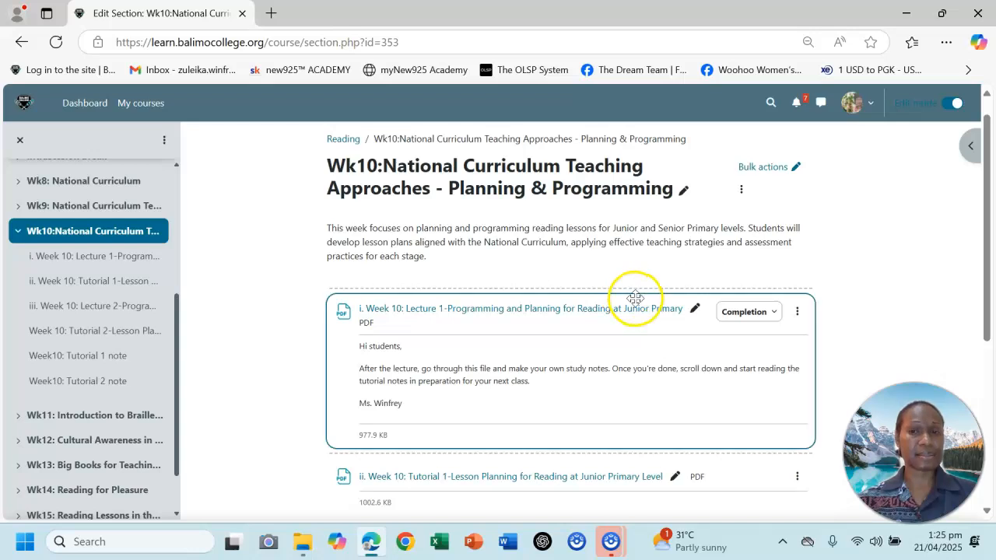
left_click(586, 321)
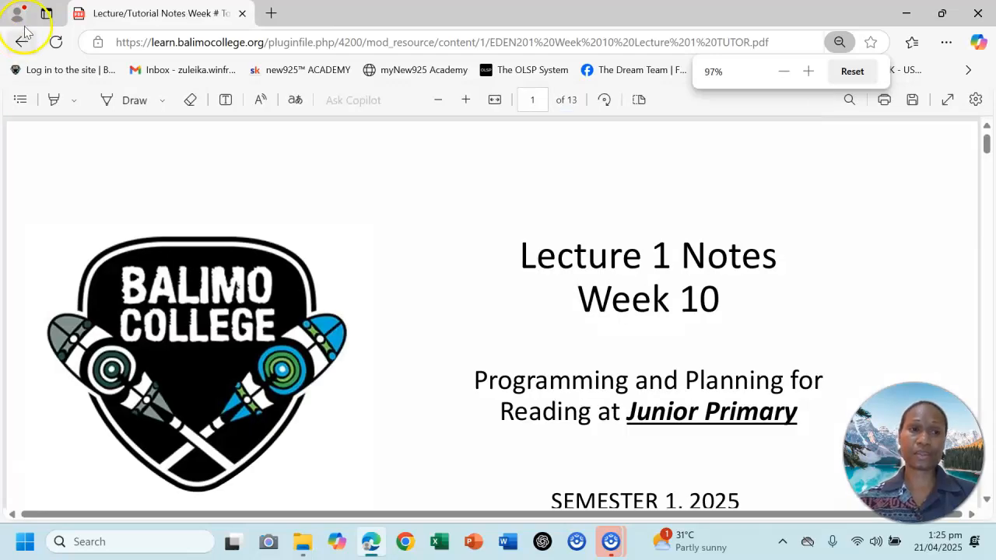
left_click(23, 40)
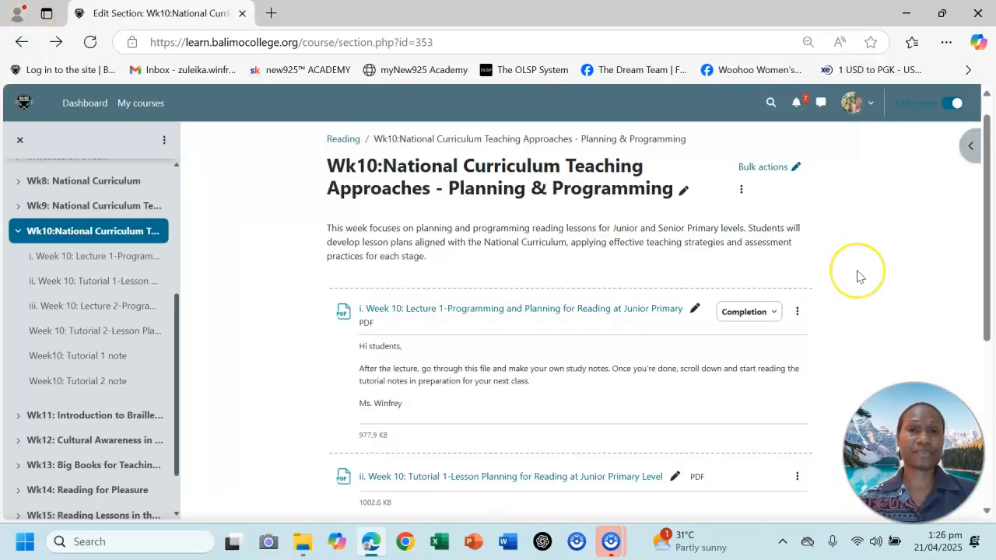